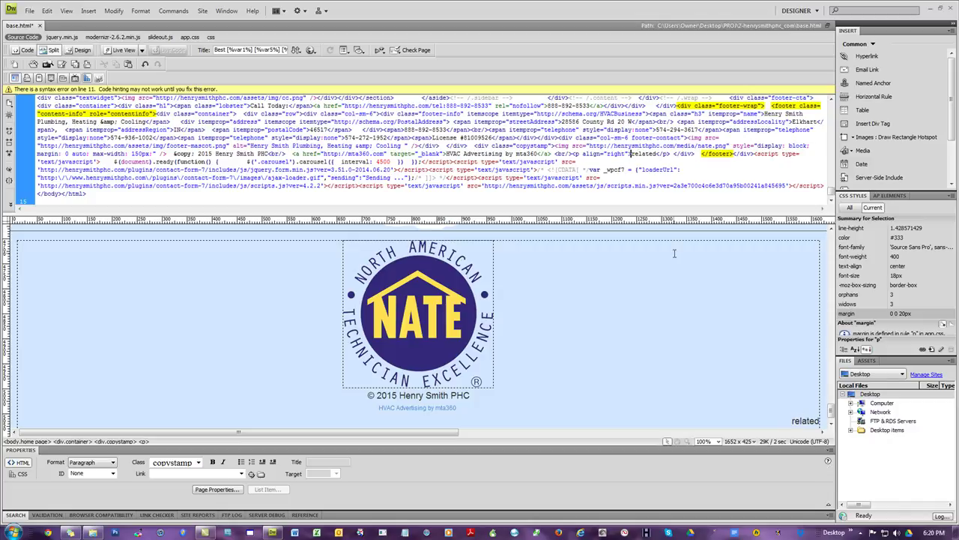
Step: Wrap the footer's 'related' text in a <font size="-2"> tag using code hints
{"action": "type", "text": "<font "}
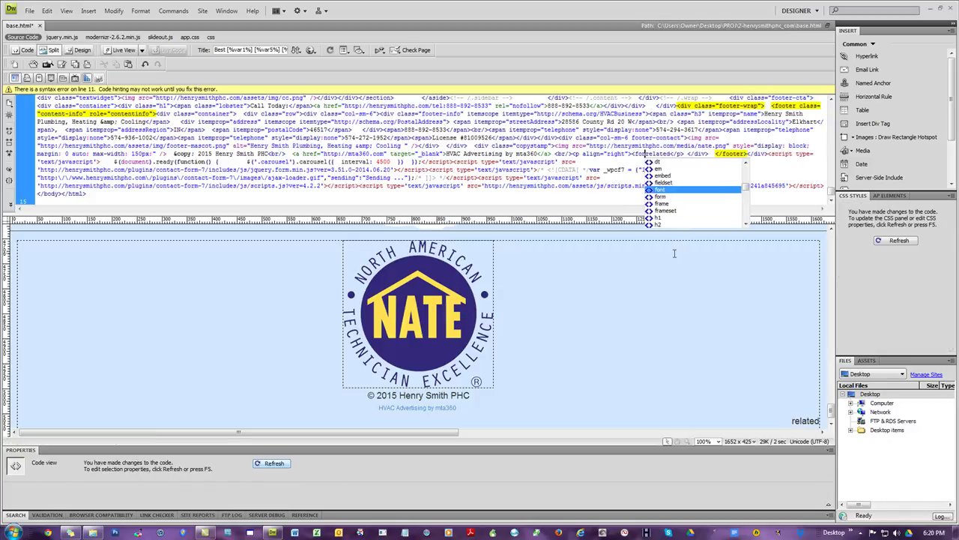
{"action": "type", "text": "s"}
{"action": "key", "text": "Return"}
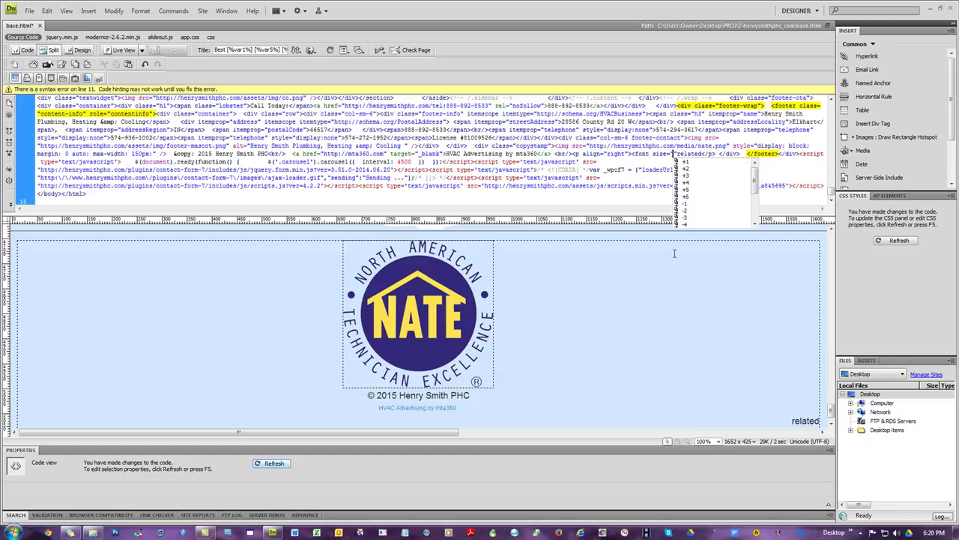
{"action": "type", "text": "-2"}
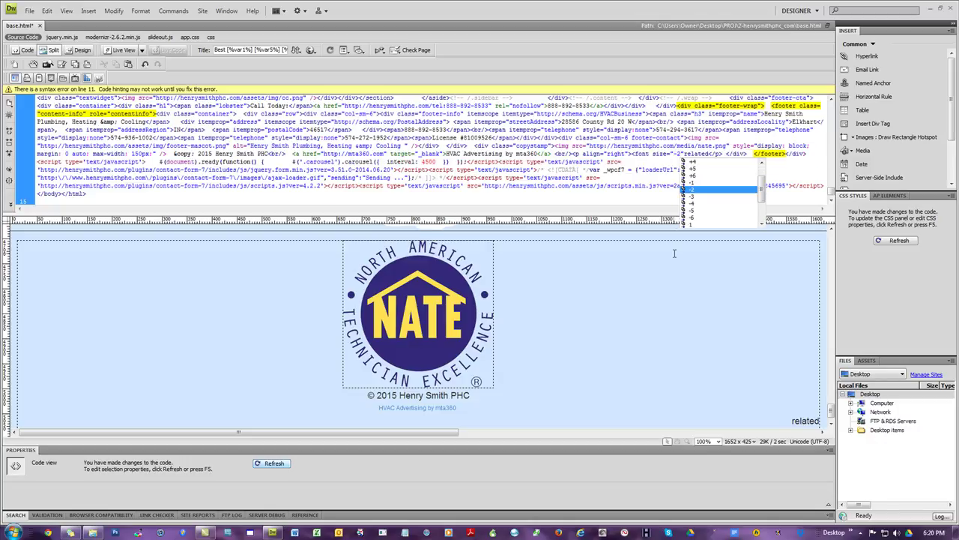
{"action": "key", "text": "Return"}
{"action": "type", "text": ">"}
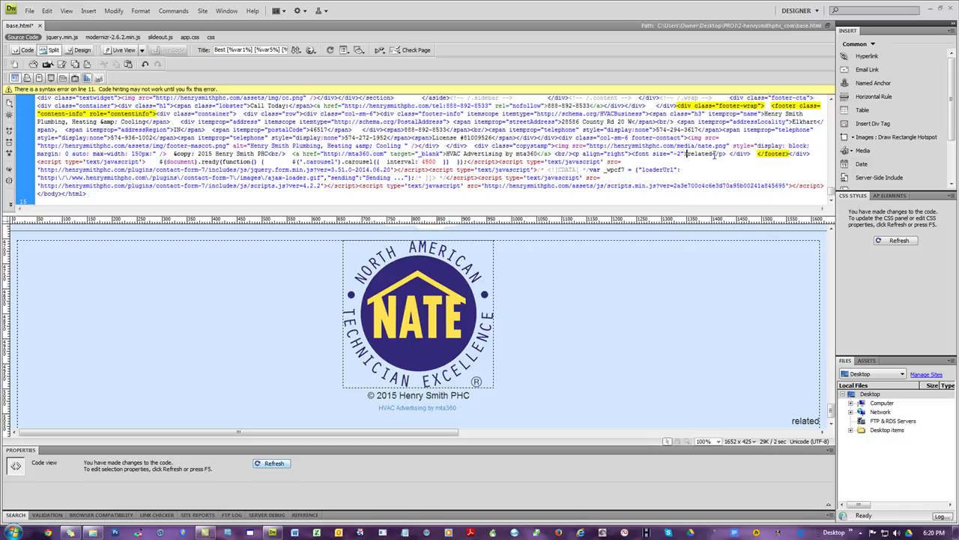
{"action": "type", "text": "</"}
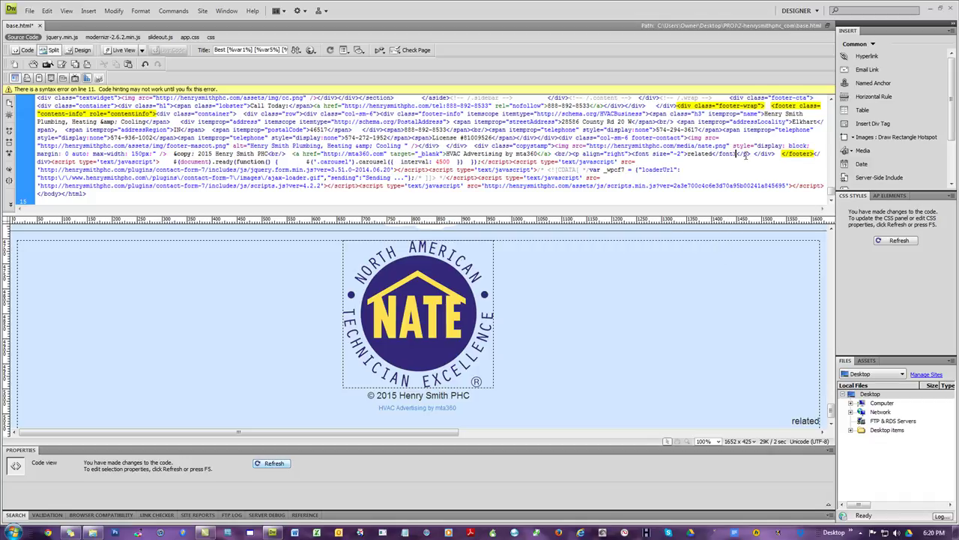
Step: Refresh the design view so the smaller 'related' text appears in the preview
{"action": "left_click_drag", "start_coordinate": [754, 154], "coordinate": [571, 153]}
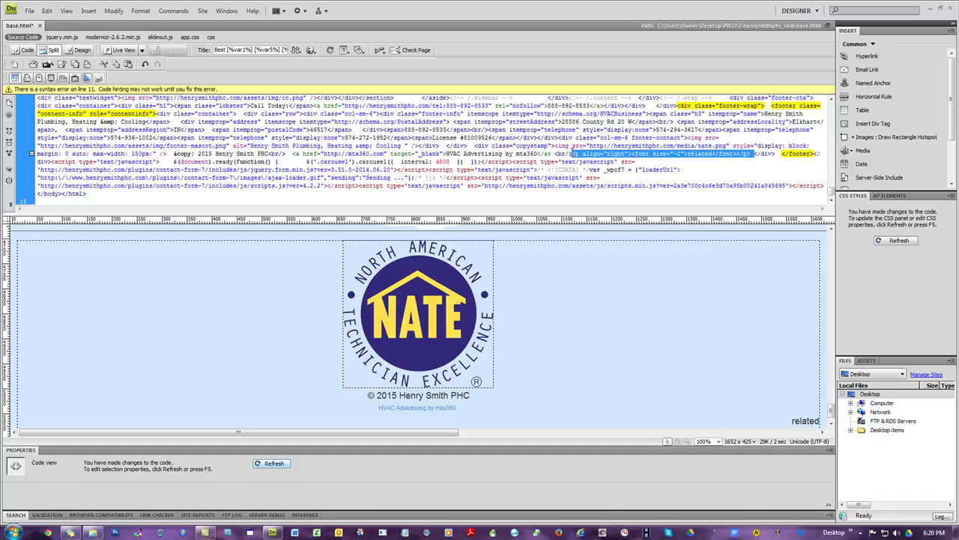
{"action": "left_click", "coordinate": [657, 184]}
{"action": "left_click", "coordinate": [272, 464]}
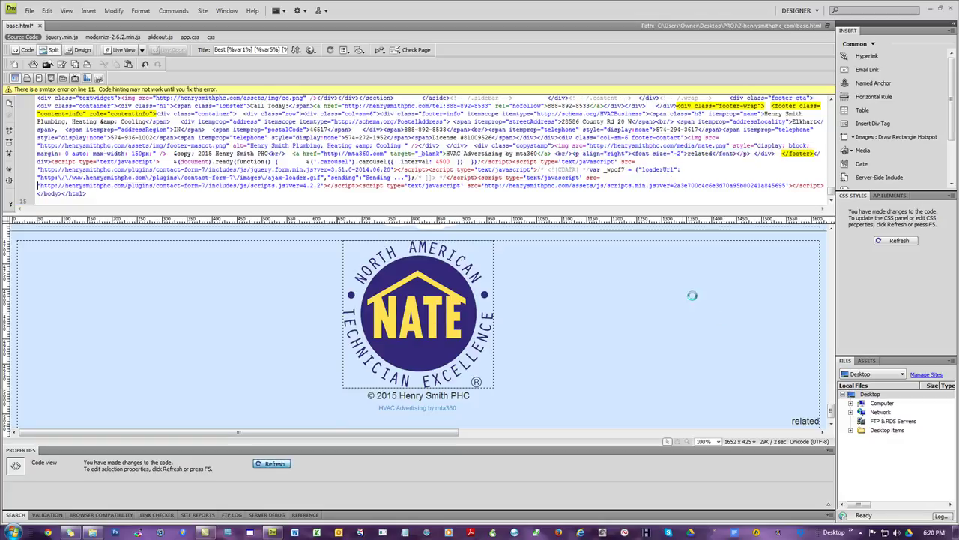
{"action": "left_click", "coordinate": [809, 402]}
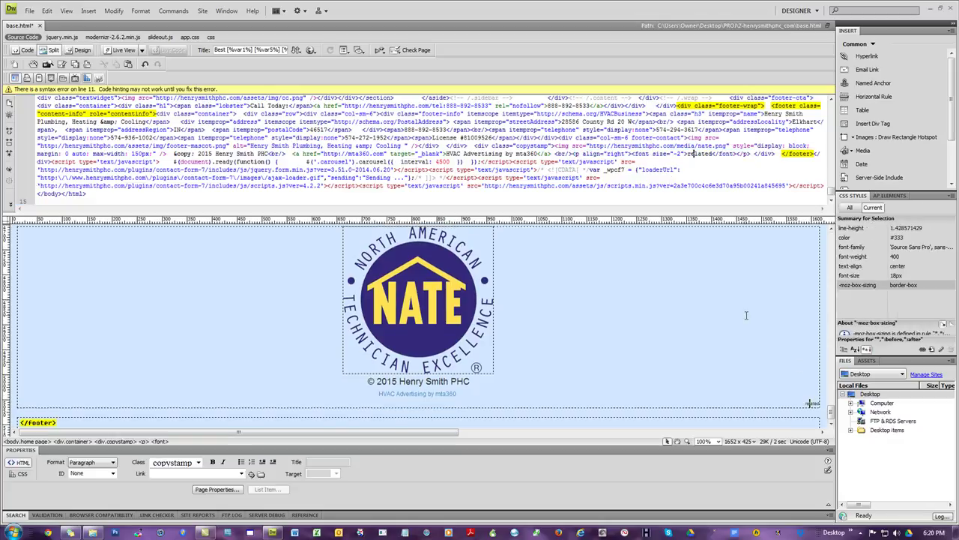
Step: Select 'related' and enter [%DOMAIN%]/[%PROJECT%]/master-sitemap.html as its link
{"action": "left_click", "coordinate": [707, 153]}
{"action": "double_click", "coordinate": [707, 152]}
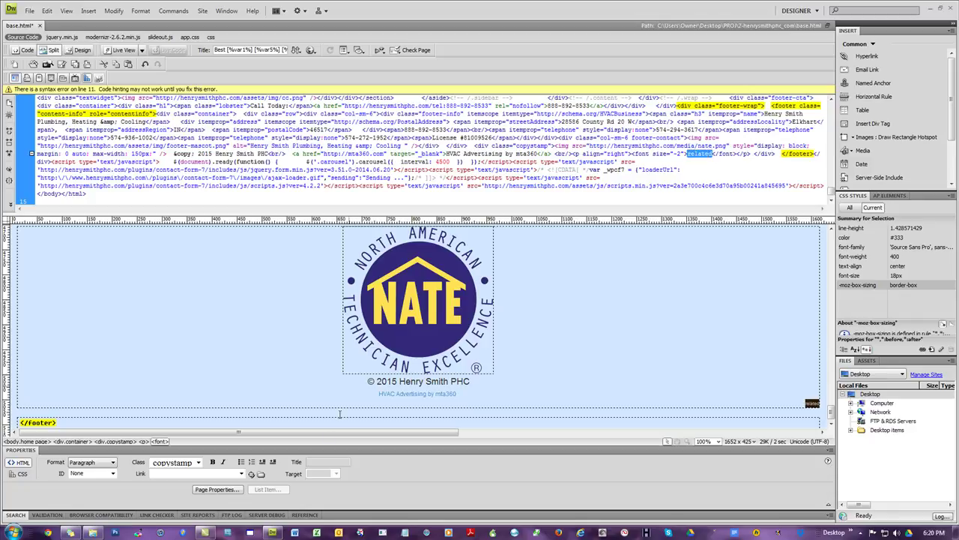
{"action": "left_click", "coordinate": [202, 473]}
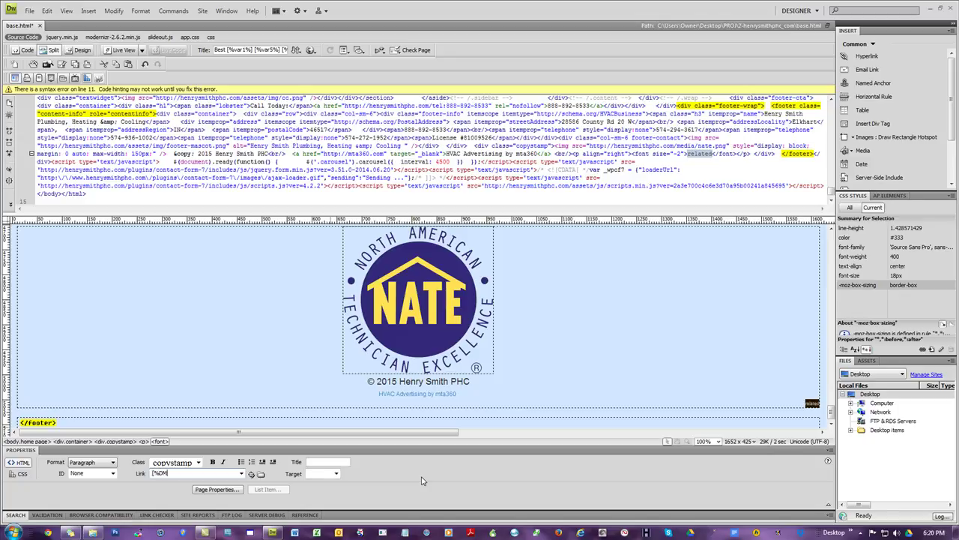
{"action": "type", "text": "[%DOMAIN"}
{"action": "key", "text": "BackSpace"}
{"action": "type", "text": "aster-sitemap.html"}
Step: Set the link's target to _blank so it opens in a new window
{"action": "left_click", "coordinate": [337, 475]}
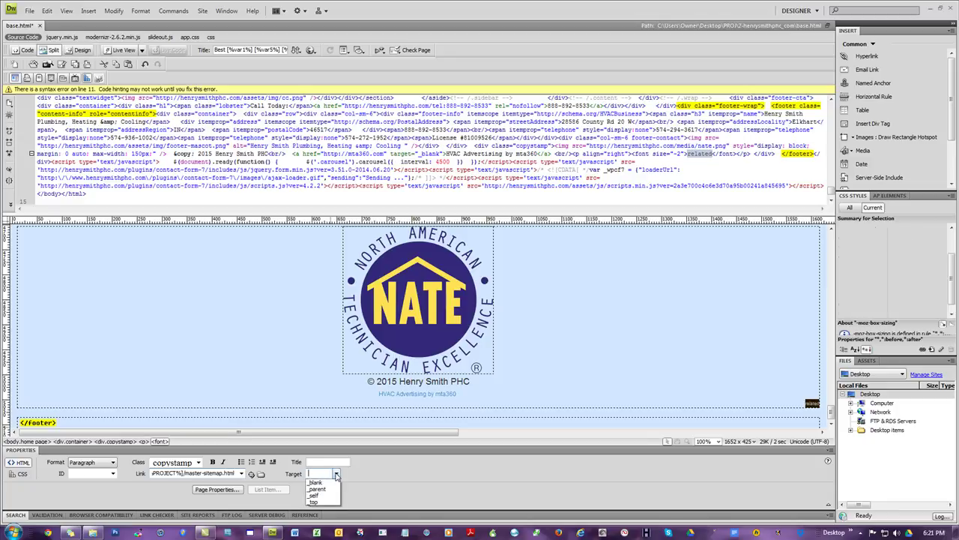
{"action": "left_click", "coordinate": [330, 484]}
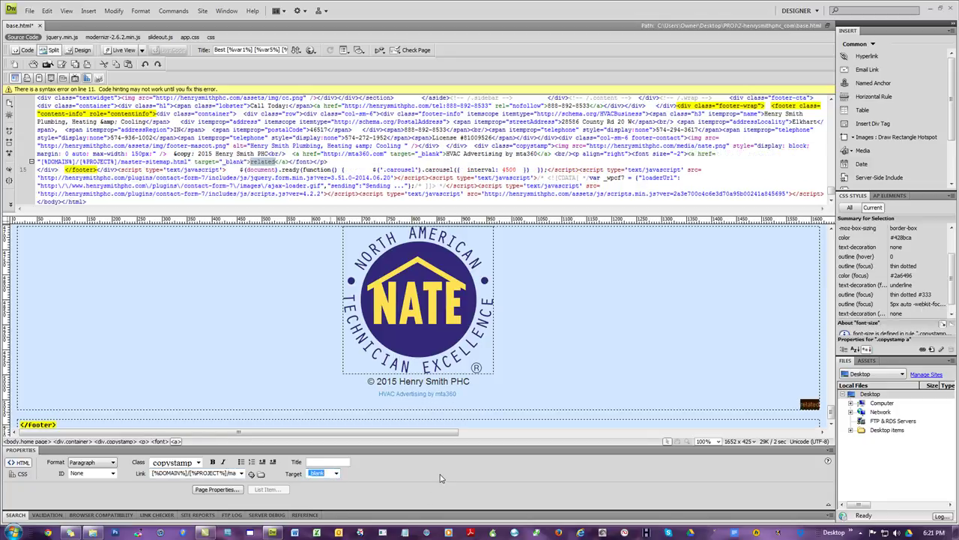
{"action": "left_click", "coordinate": [762, 345]}
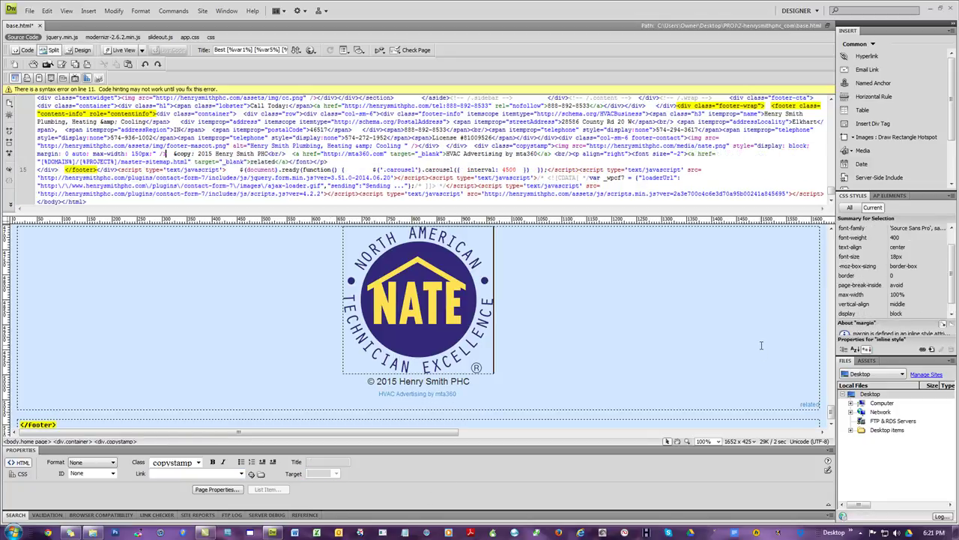
{"action": "left_click", "coordinate": [222, 314]}
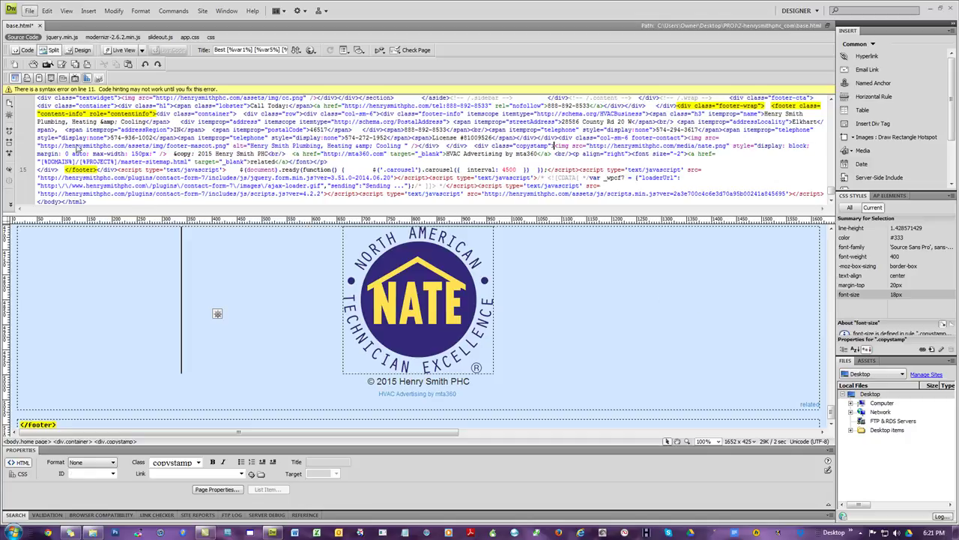
Step: Save base.html via File > Save
{"action": "left_click", "coordinate": [29, 11]}
{"action": "left_click", "coordinate": [45, 119]}
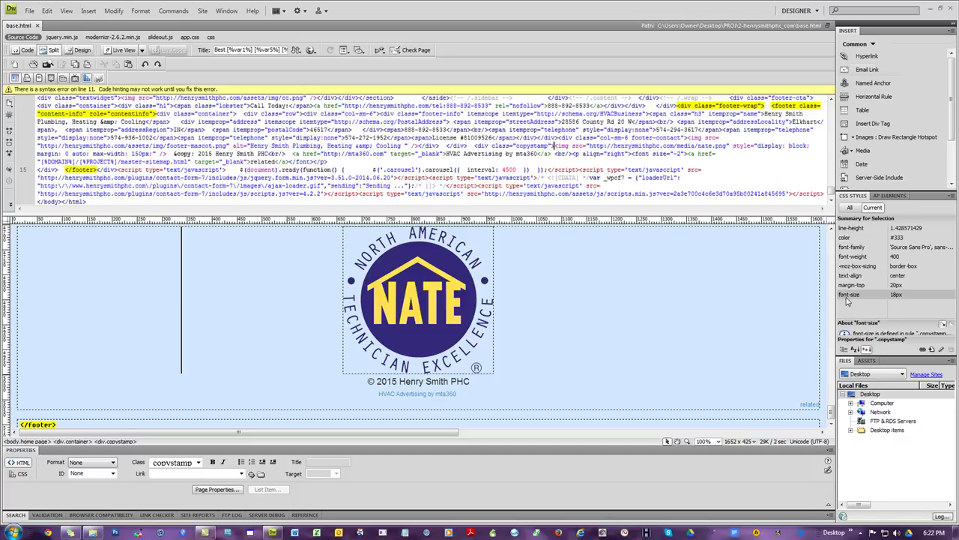
Step: Open base.html in Chrome from the project folder and follow the footer's 'related' link
{"action": "left_click", "coordinate": [929, 8]}
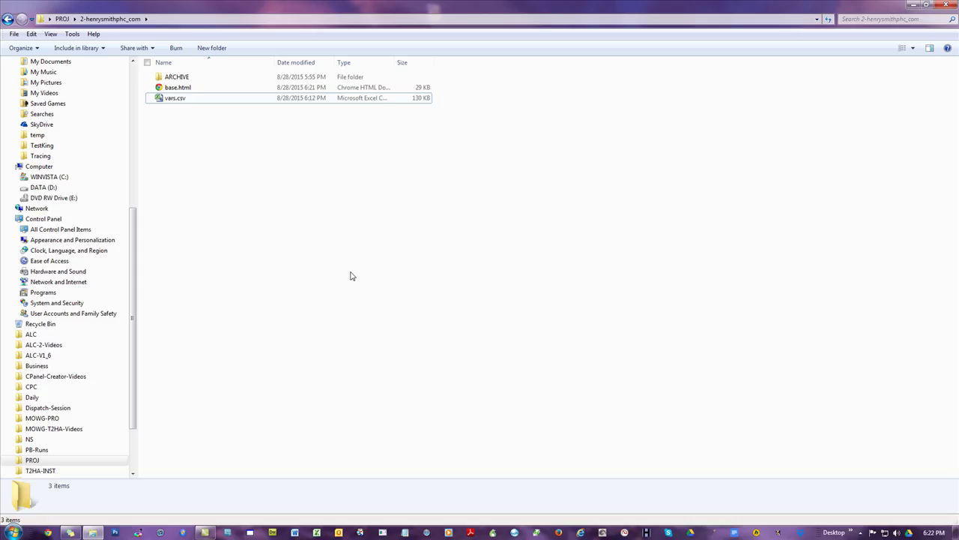
{"action": "double_click", "coordinate": [177, 88]}
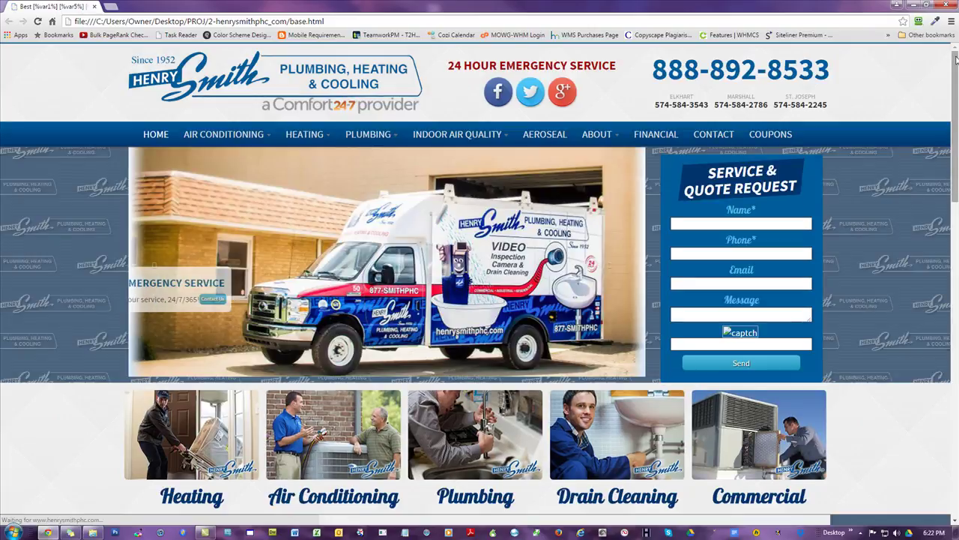
{"action": "left_click_drag", "start_coordinate": [950, 65], "coordinate": [951, 381]}
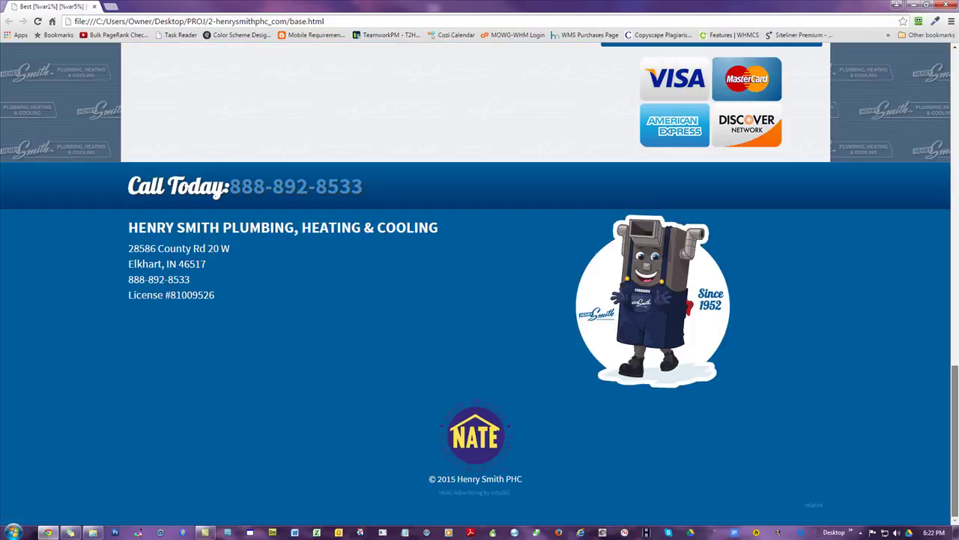
{"action": "left_click", "coordinate": [821, 510]}
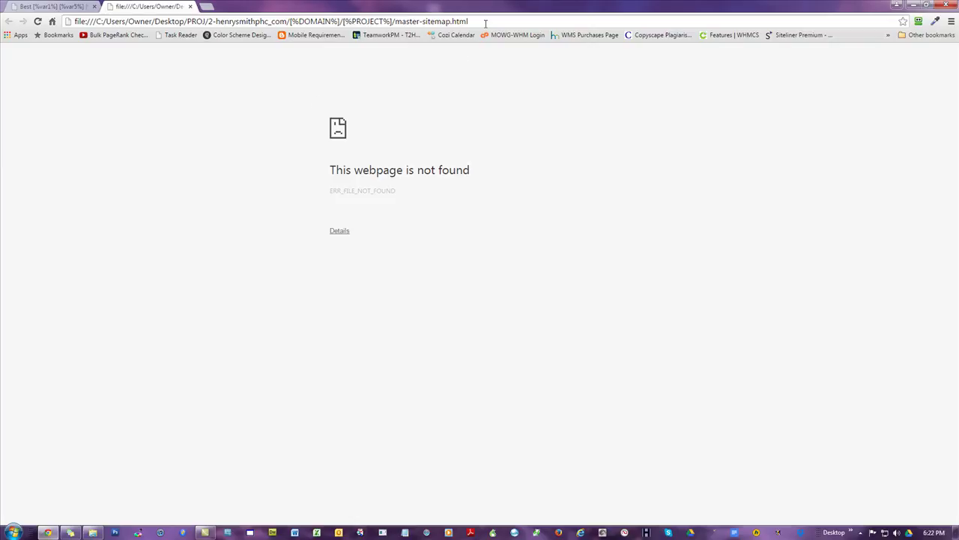
Step: Close the not-found master-sitemap.html tab, then close Chrome and dismiss the not-responding warning
{"action": "left_click", "coordinate": [190, 7]}
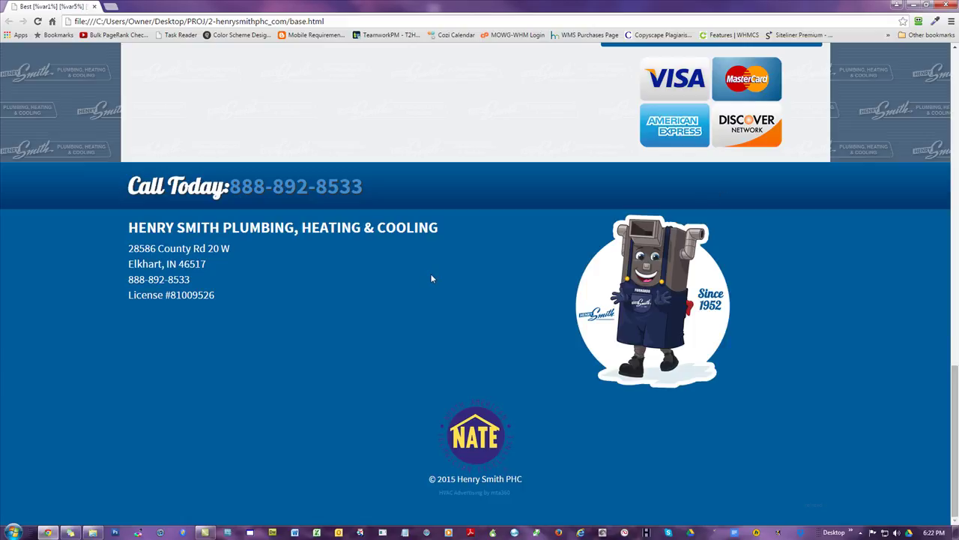
{"action": "right_click", "coordinate": [47, 532]}
{"action": "left_click", "coordinate": [49, 507]}
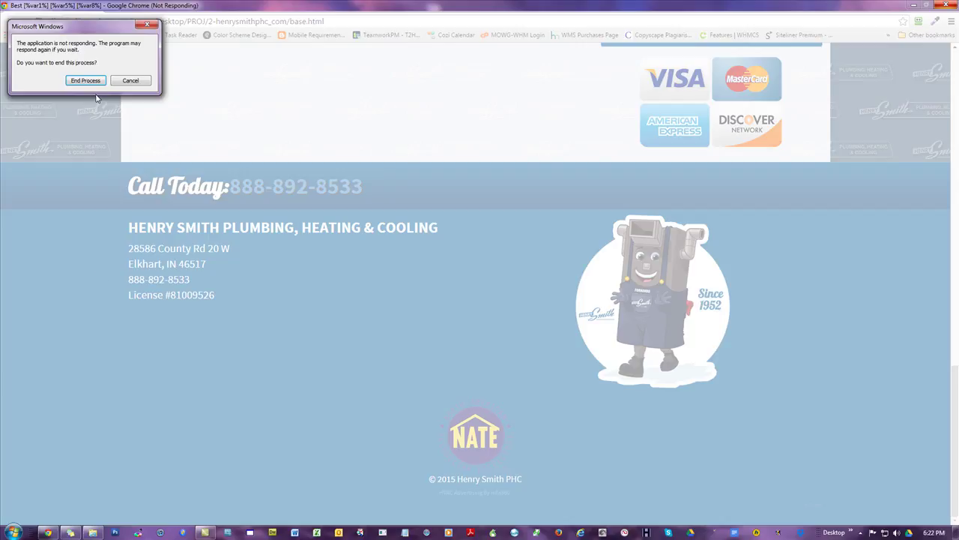
{"action": "left_click", "coordinate": [124, 81]}
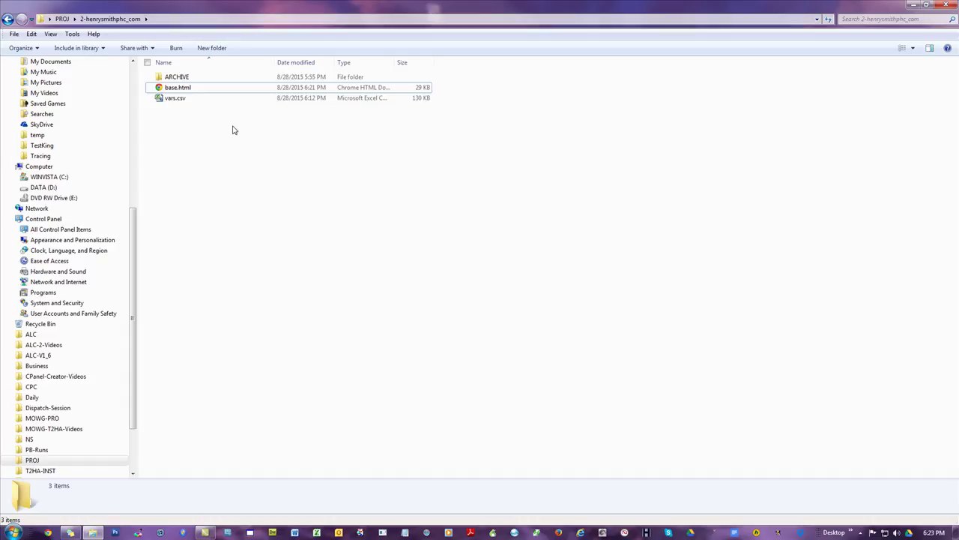
Step: Start MOWG Professional from its taskbar icon
{"action": "left_click", "coordinate": [383, 532]}
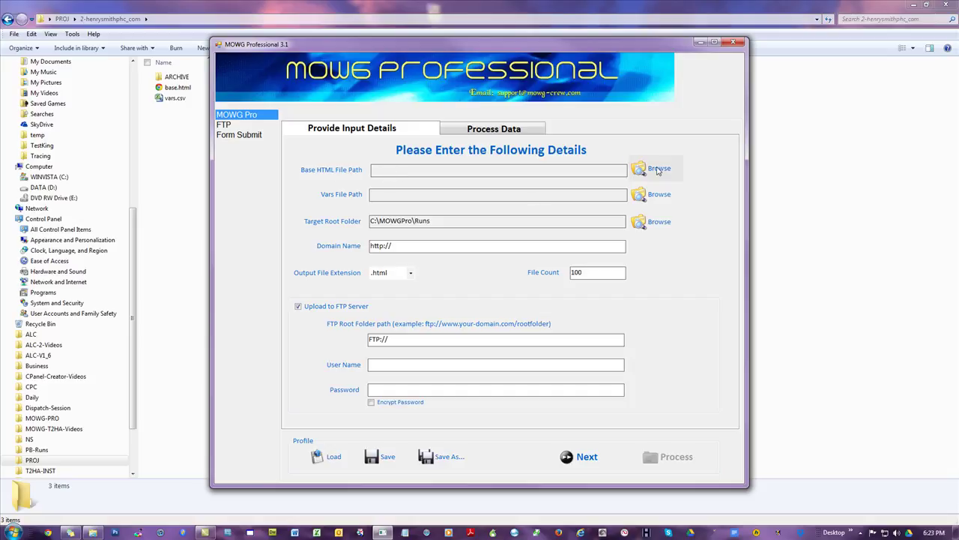
Step: Browse for the Base HTML File Path and pick base.html from the project folder
{"action": "left_click", "coordinate": [403, 173]}
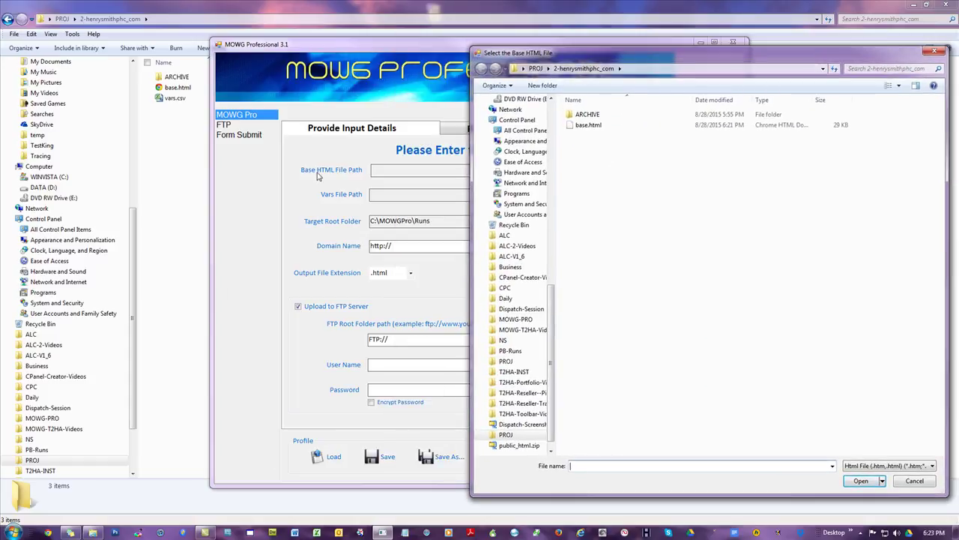
{"action": "double_click", "coordinate": [589, 125]}
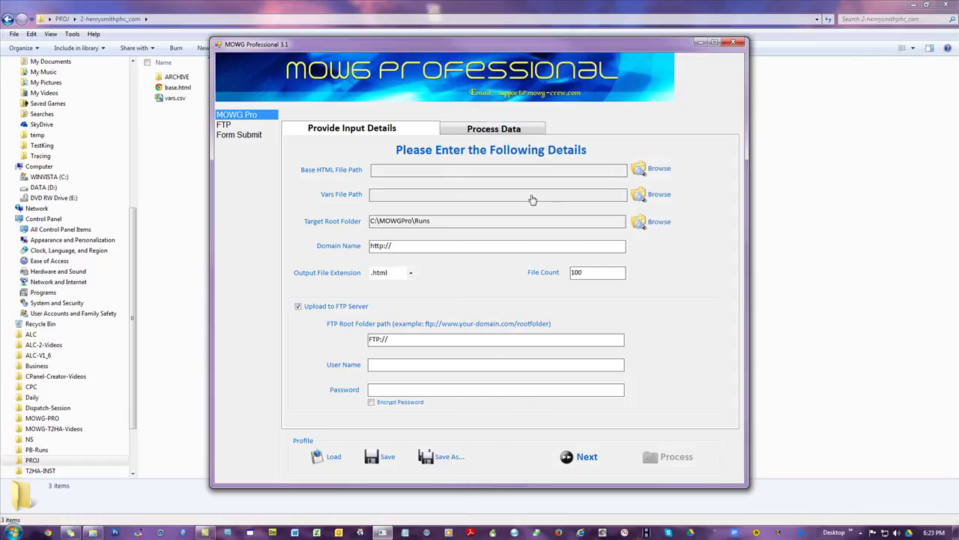